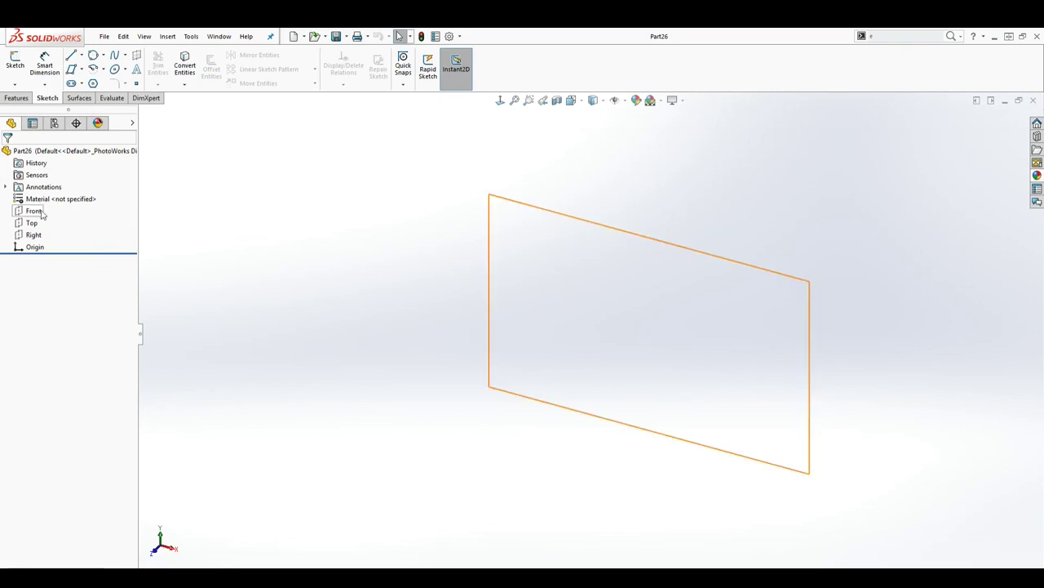
Step: Start a new sketch on the Front plane
left_click(34, 212)
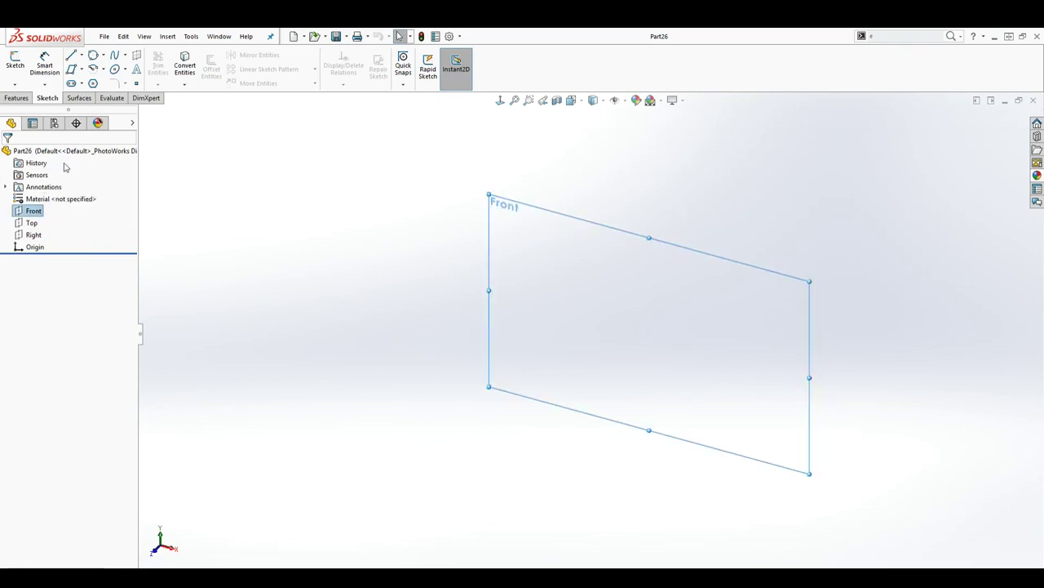
left_click(14, 72)
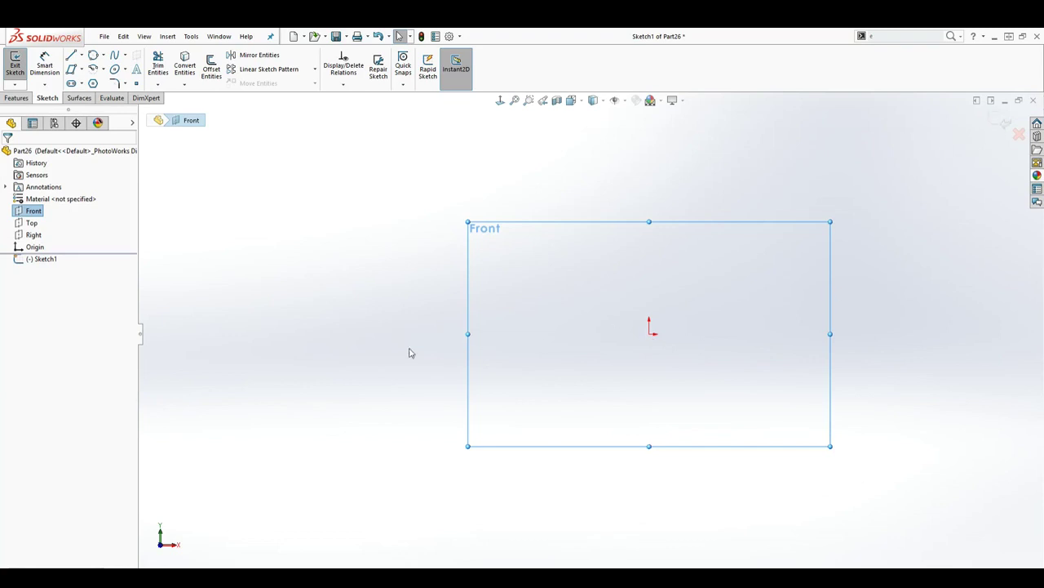
key("Escape")
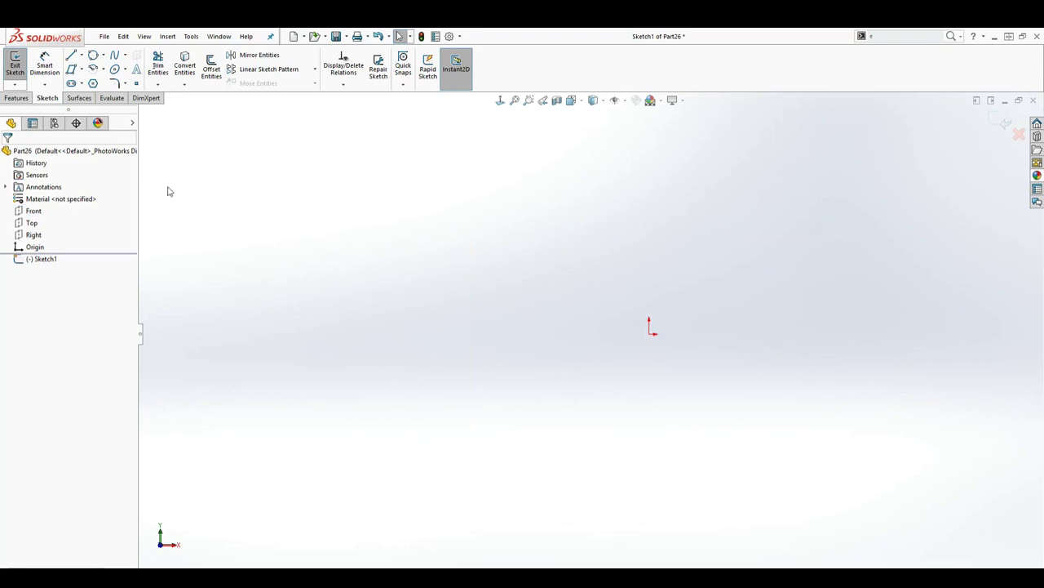
Step: Draw a vertical line straight up from the origin
left_click(71, 55)
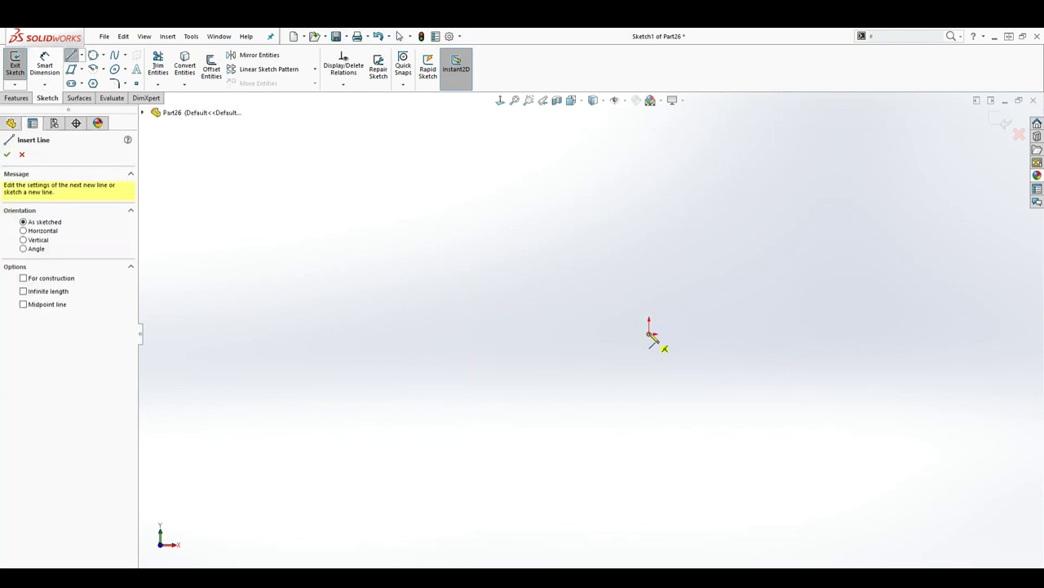
left_click(650, 332)
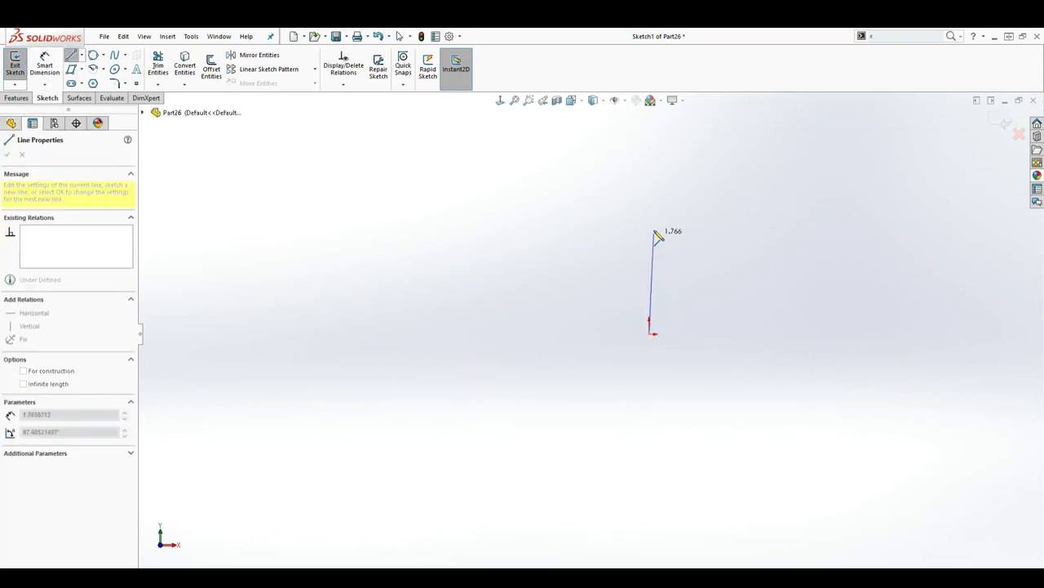
left_click(649, 149)
key("Escape")
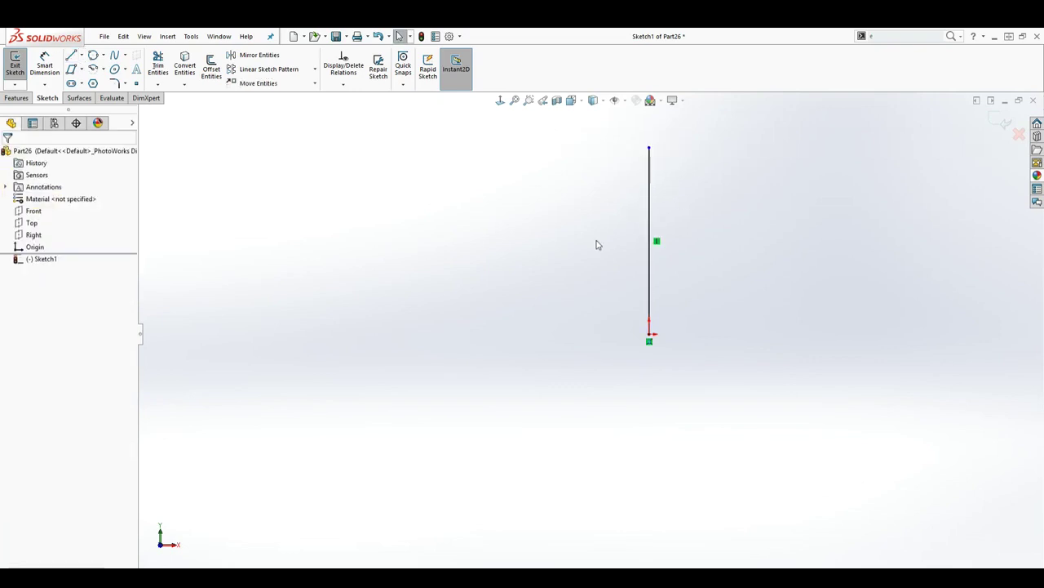
Step: Draw a slightly sloping centerline leftward from the upper end of the vertical line
left_click(81, 55)
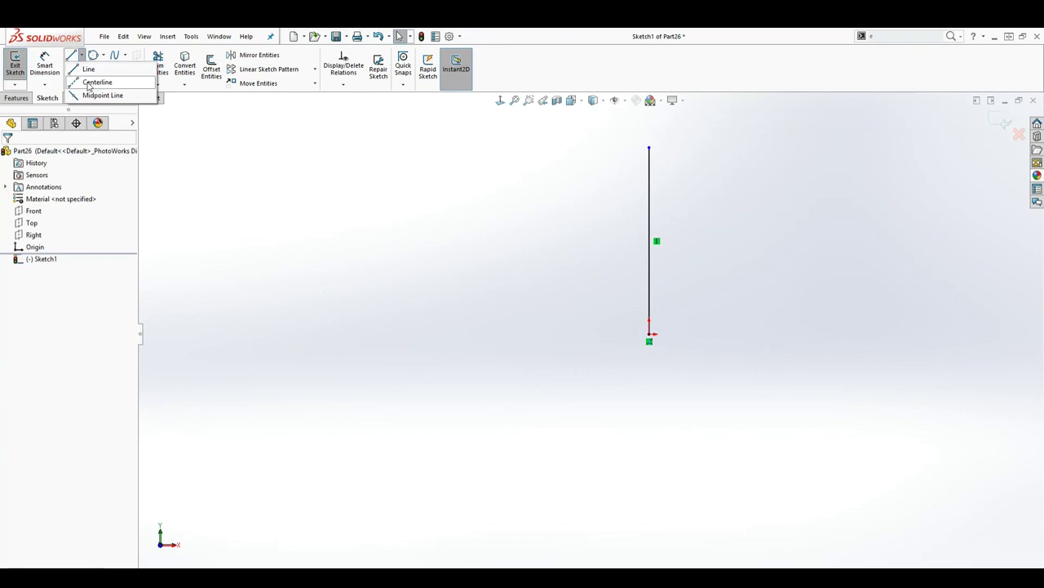
left_click(91, 84)
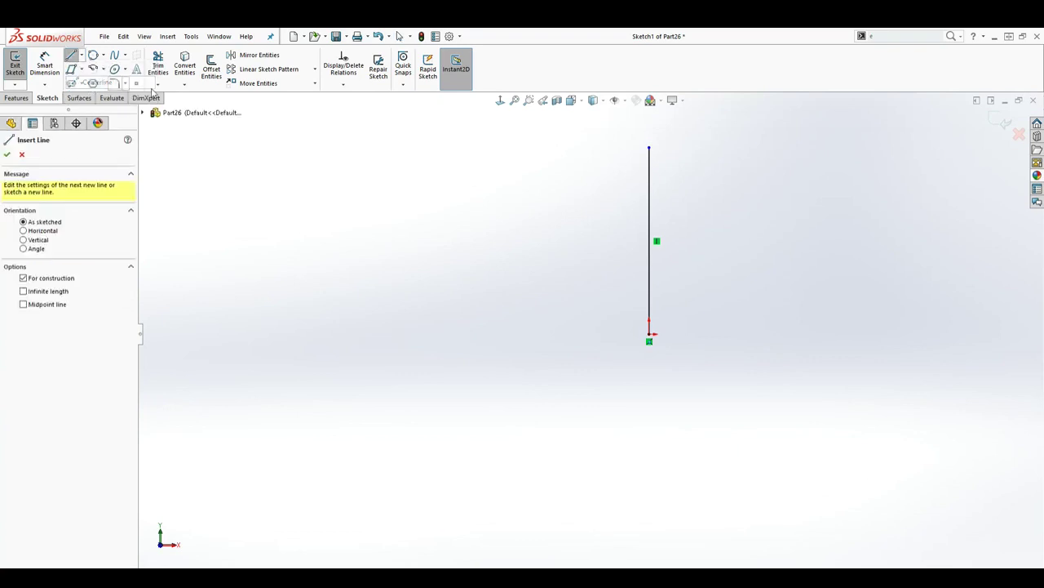
left_click(650, 149)
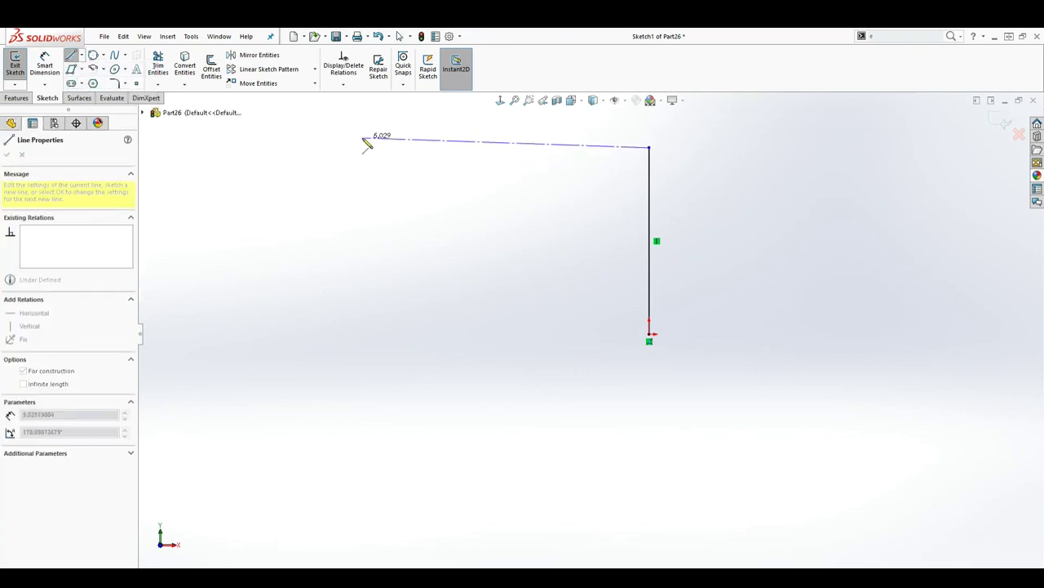
left_click(317, 115)
key("Escape")
scroll(418, 277, "up", 1)
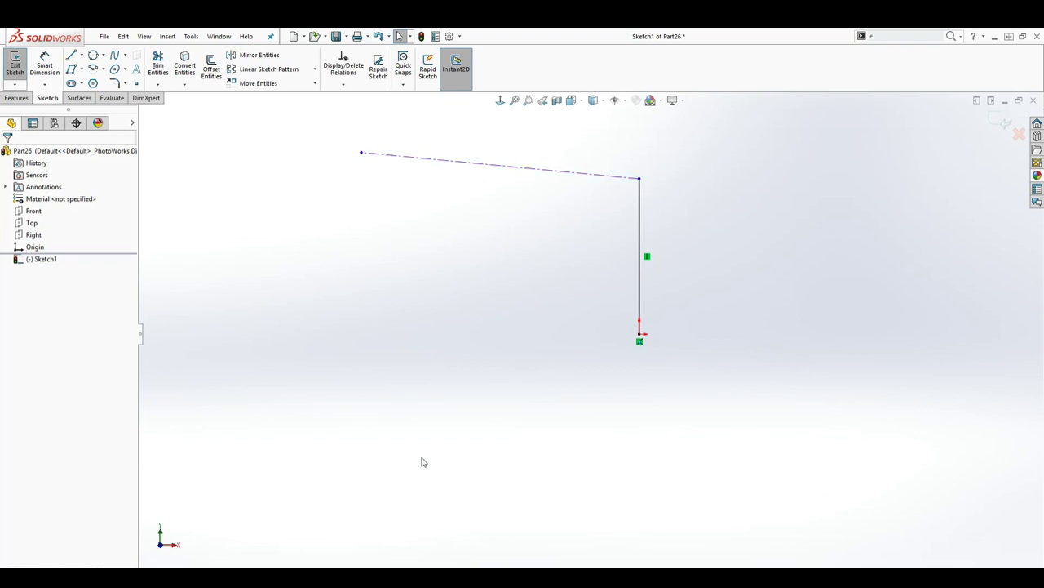
Step: Draw a vertical midpoint line centred on the free end of the sloping centerline
left_click(81, 55)
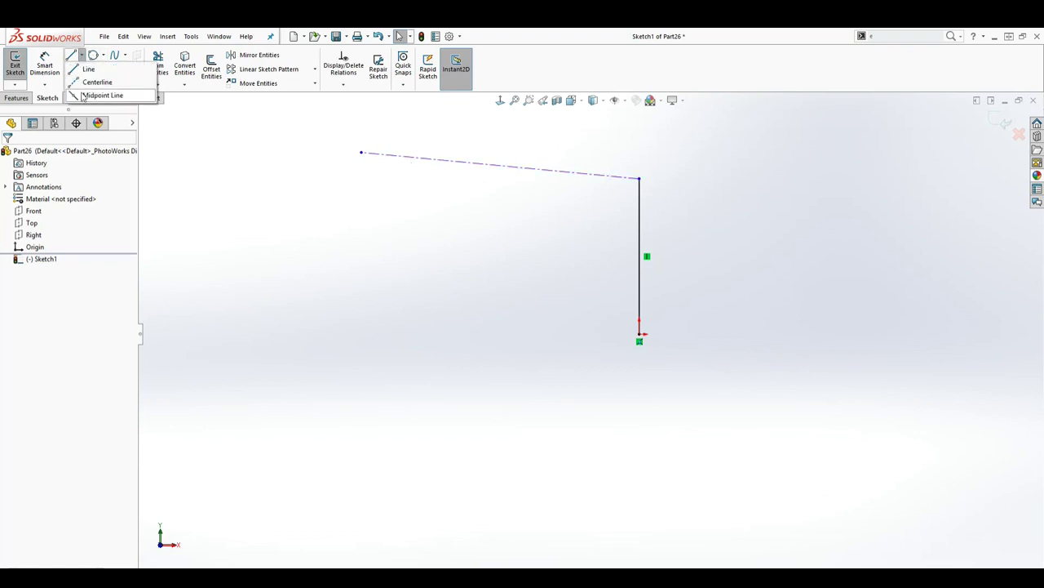
left_click(83, 95)
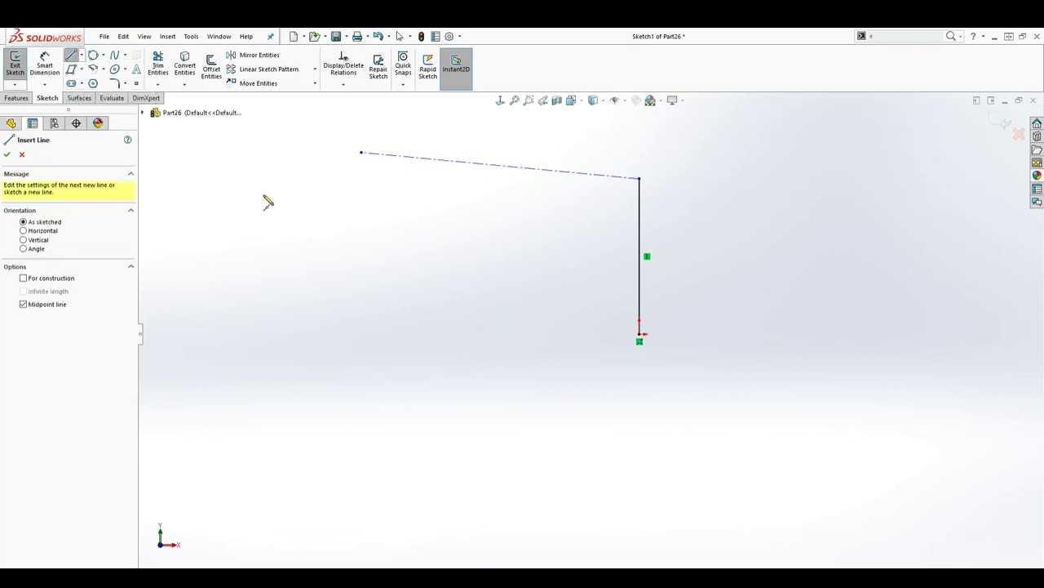
left_click(361, 153)
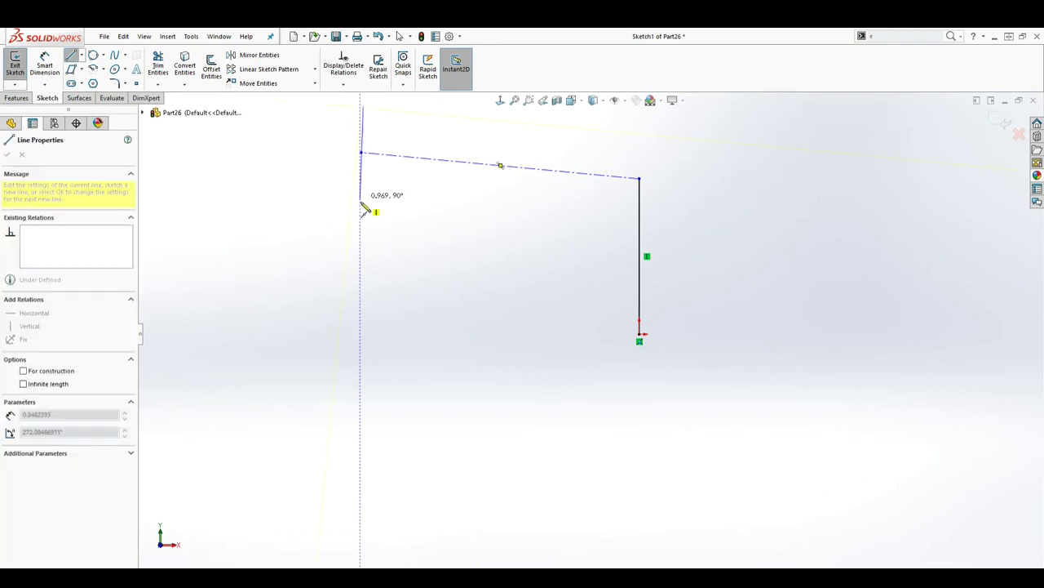
left_click(365, 245)
left_click_drag(368, 240, 480, 281)
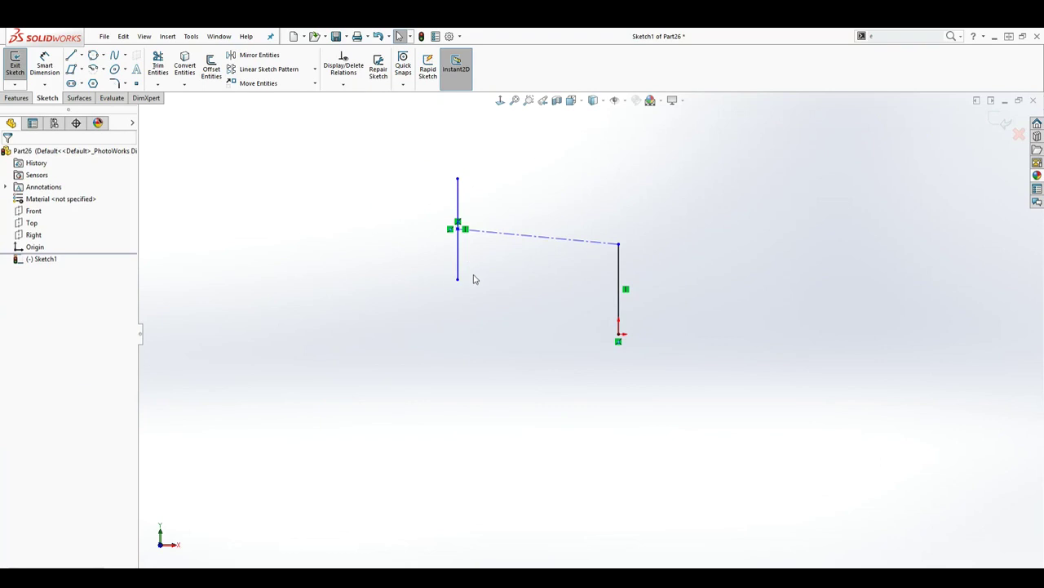
Step: Draw a horizontal line leftward from the origin, ending directly below the free end of the sloping centerline
scroll(471, 278, "down", 2)
left_click(71, 55)
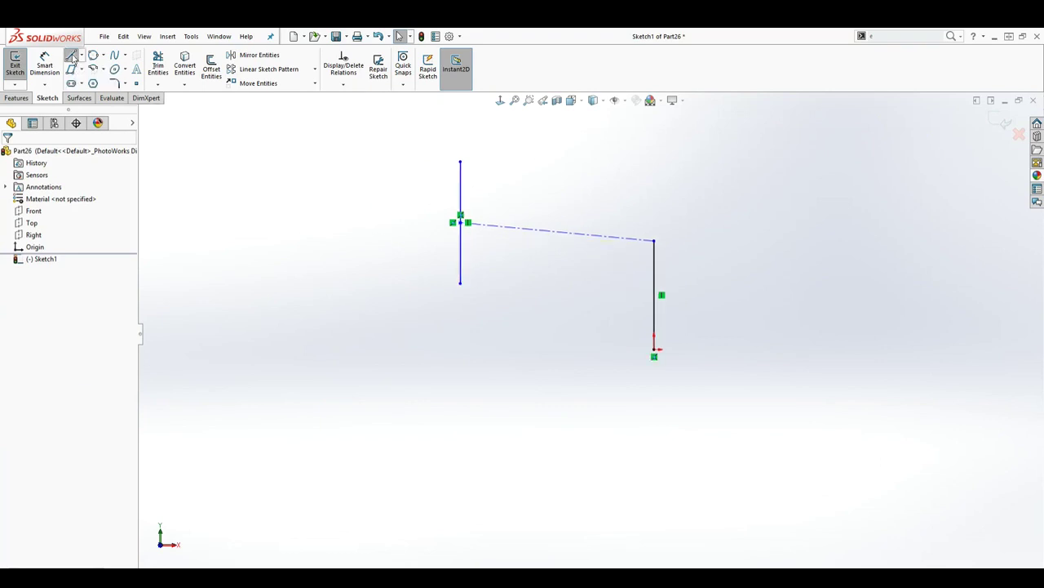
left_click(653, 349)
left_click(461, 349)
key("Escape")
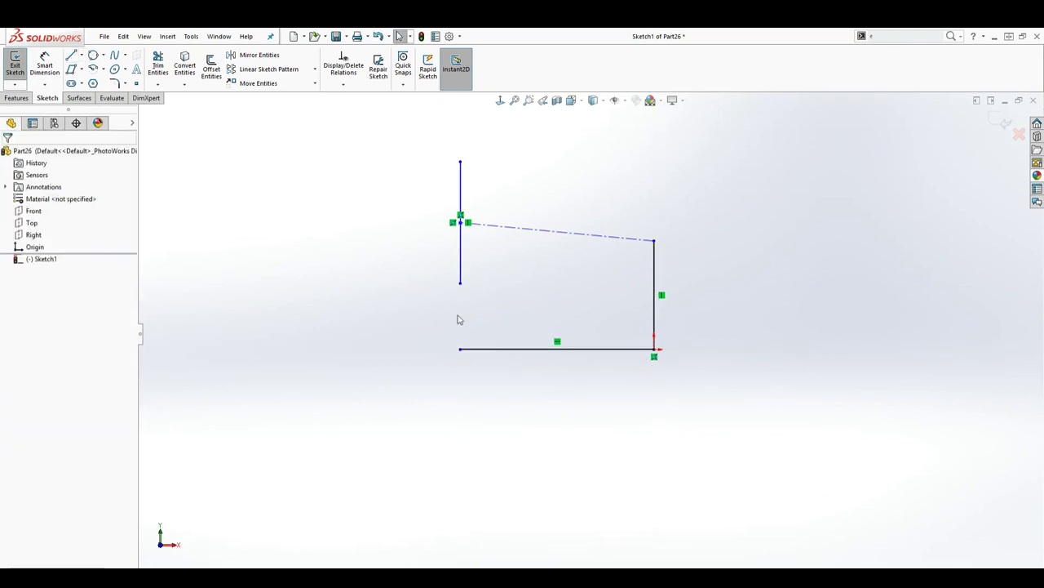
Step: Delete the vertical midpoint line and draw a horizontal midpoint line in the empty space left of the connected lines
left_click(459, 246)
key("Delete")
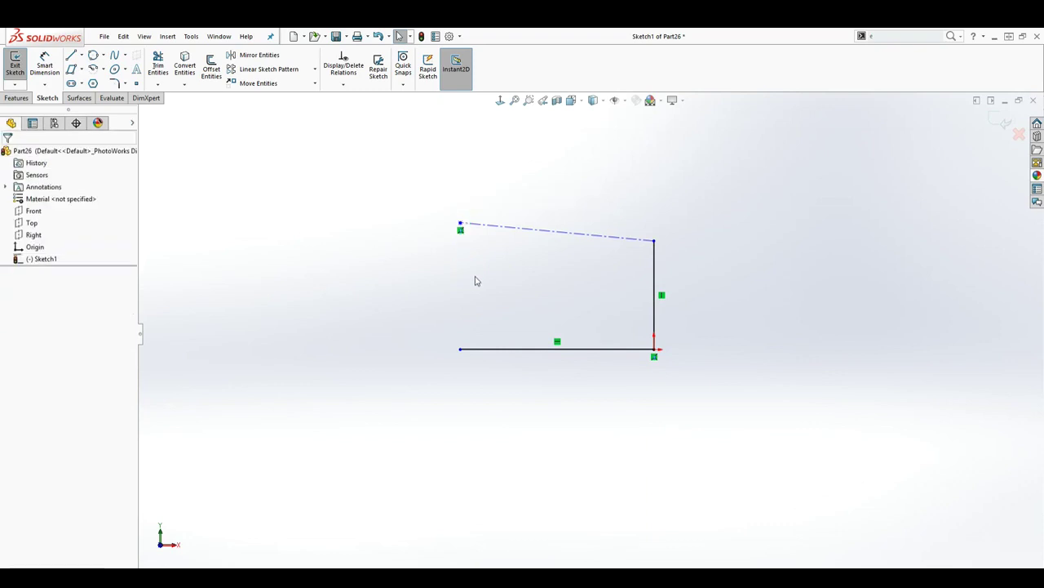
left_click(80, 54)
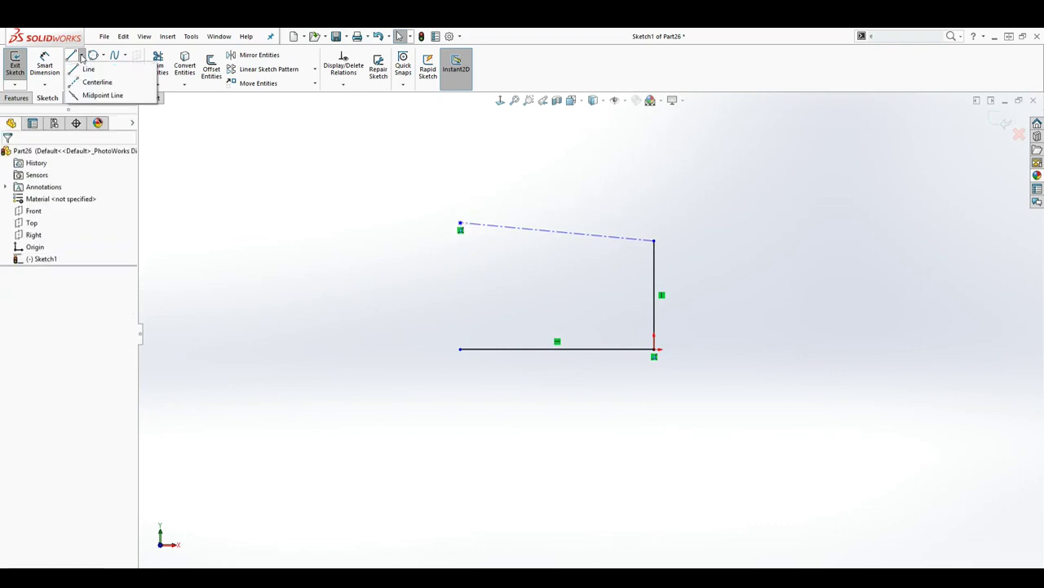
left_click(76, 96)
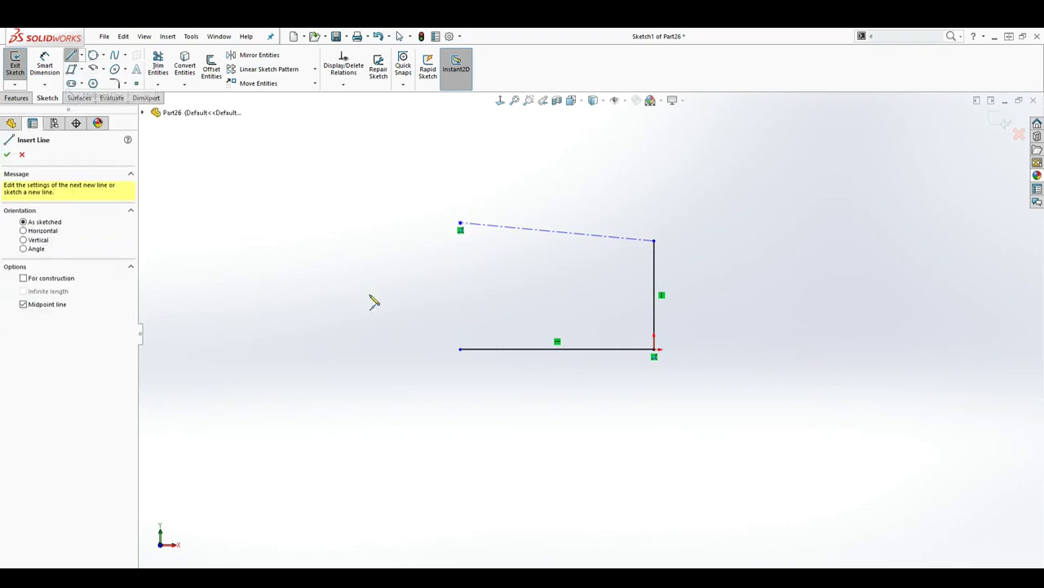
left_click(314, 299)
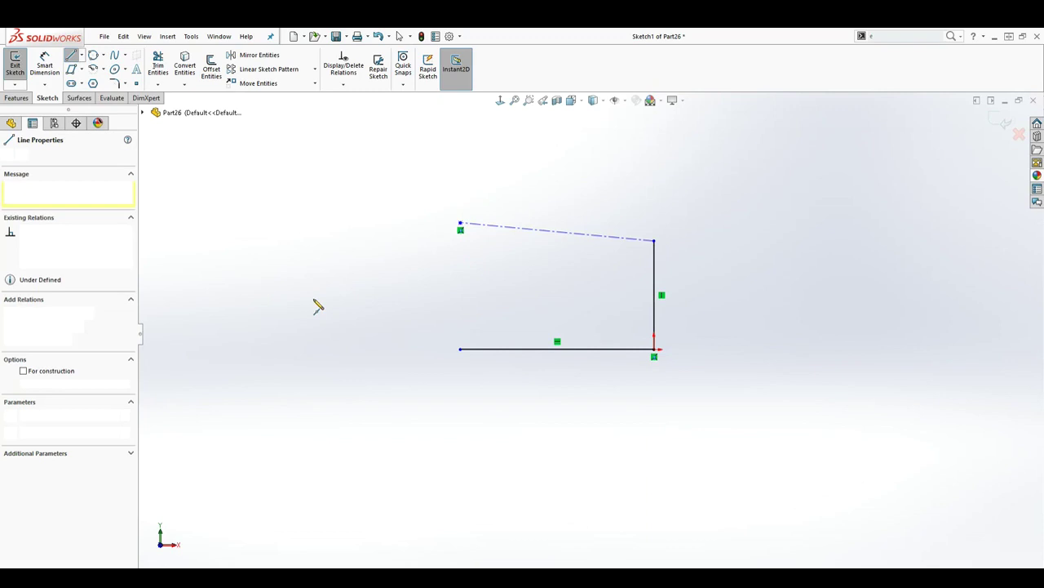
left_click(391, 300)
key("Escape")
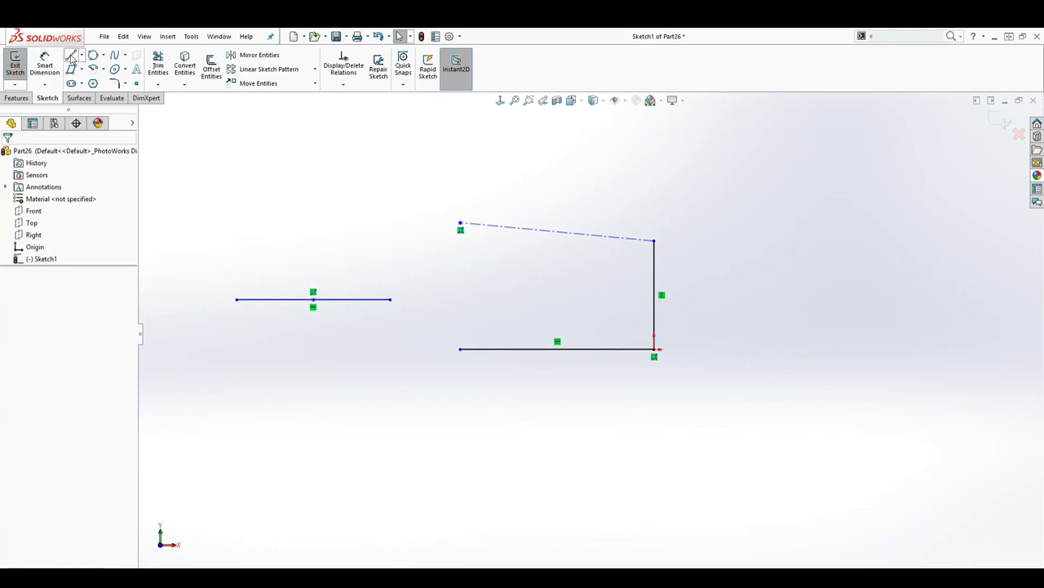
Step: Draw a separate horizontal solid line above the midpoint line, slightly higher than the sloping centerline
left_click(81, 56)
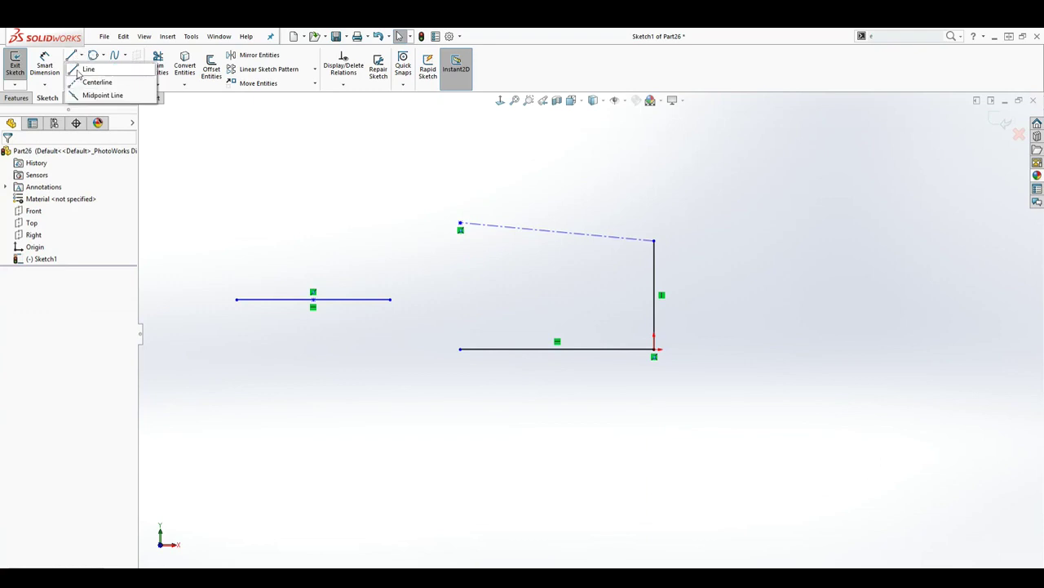
left_click(81, 69)
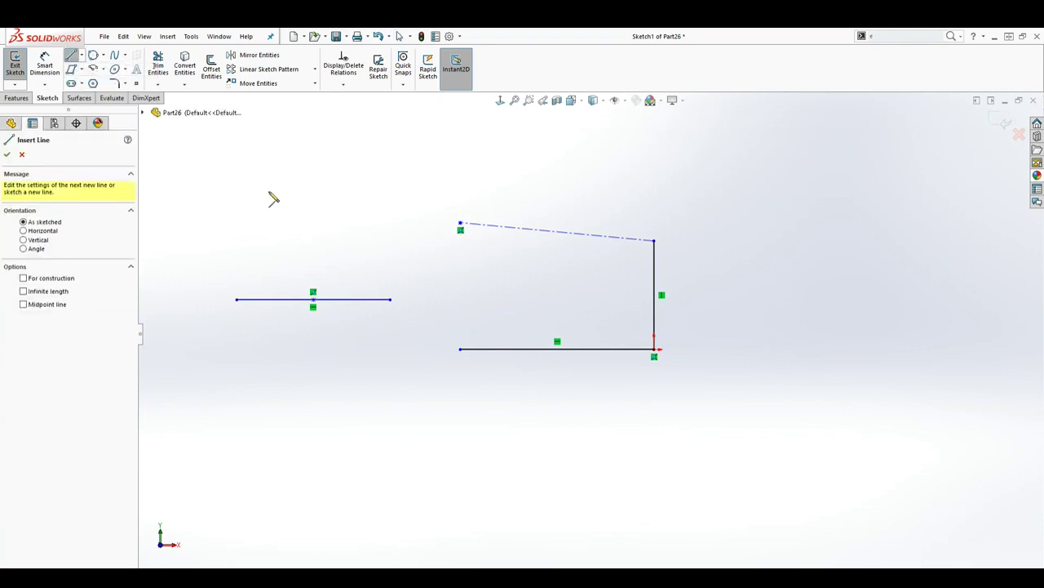
left_click(269, 191)
double_click(457, 192)
key("Escape")
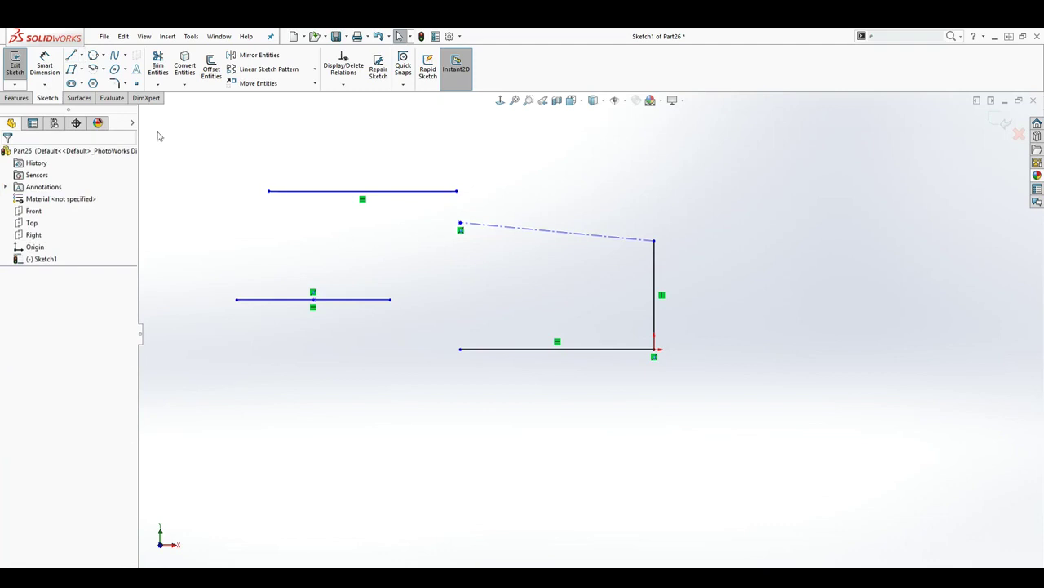
Step: Draw a horizontal centerline between the separate solid line and the midpoint line
left_click(80, 56)
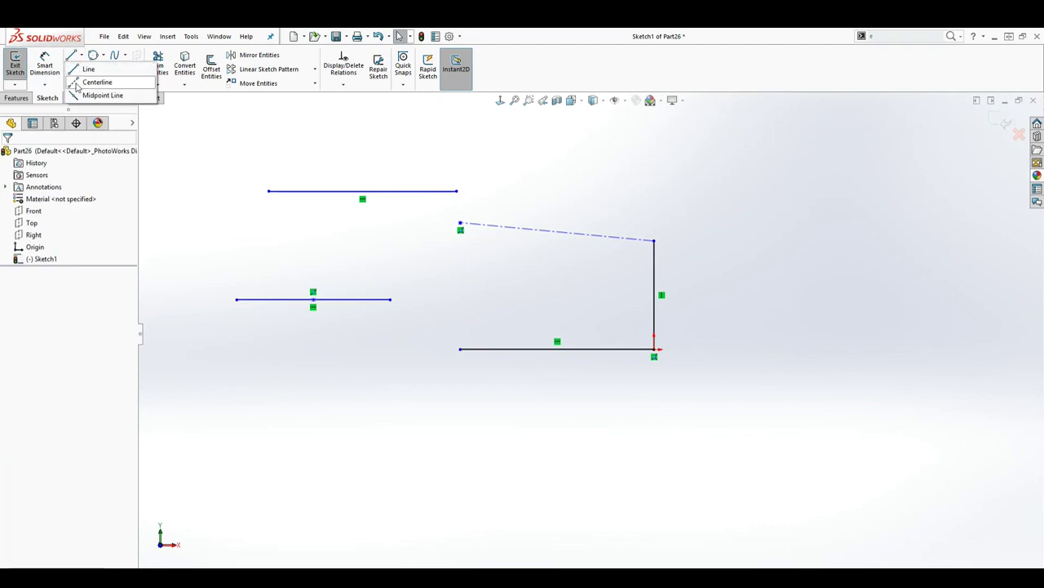
left_click(78, 84)
left_click(262, 245)
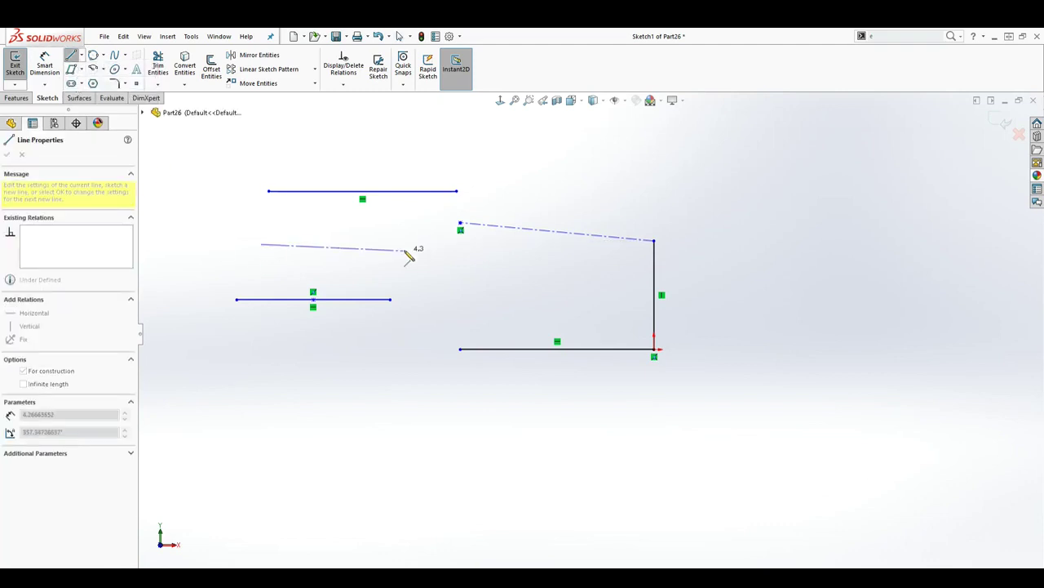
double_click(450, 244)
key("Escape")
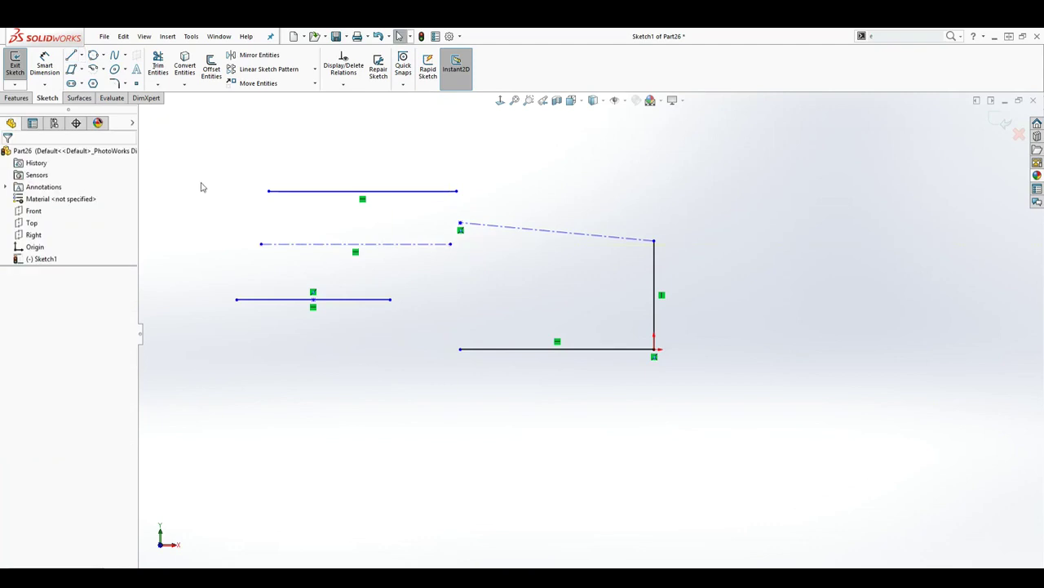
Step: Draw a second, longer horizontal midpoint line just above the first one
left_click(80, 56)
left_click(81, 93)
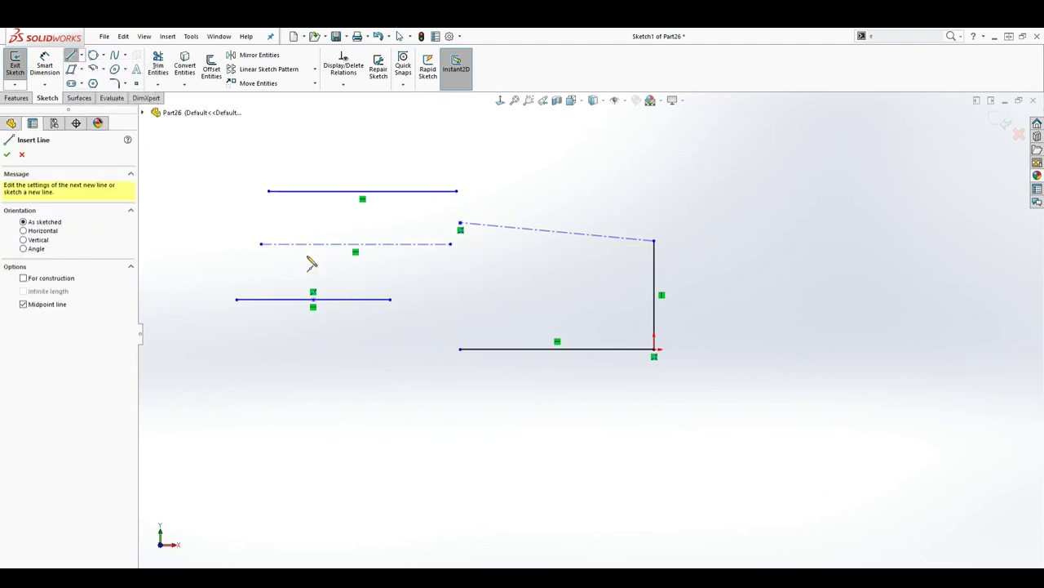
left_click(284, 281)
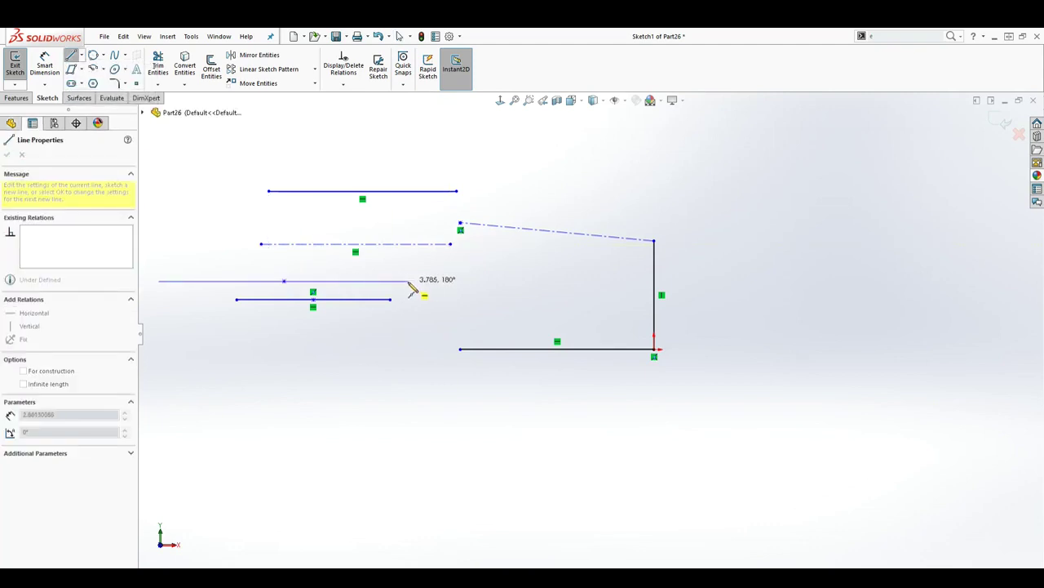
left_click(406, 281)
key("Escape")
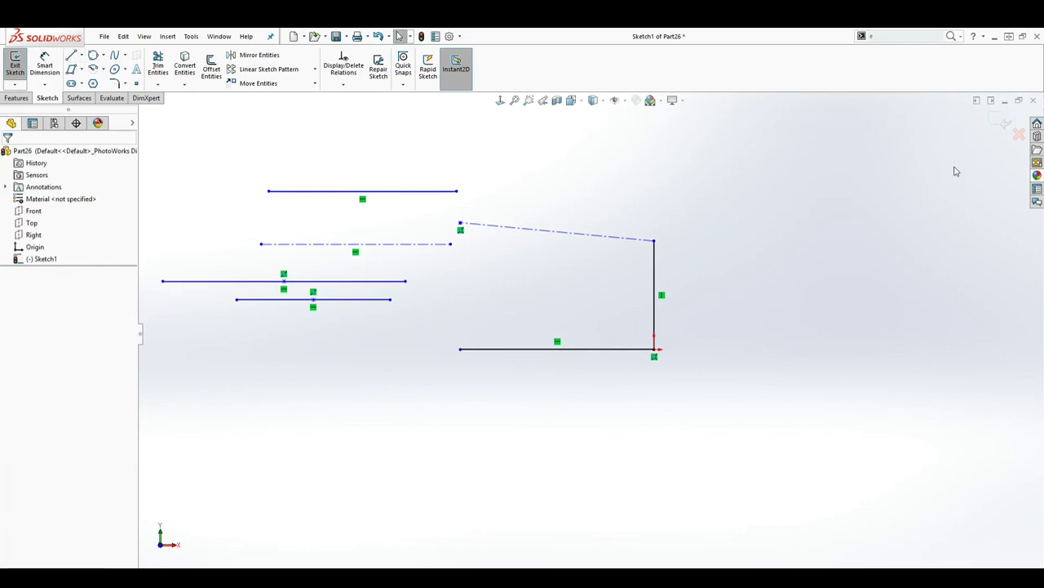
Step: Exit the sketch and reopen Sketch1 for editing
left_click(999, 123)
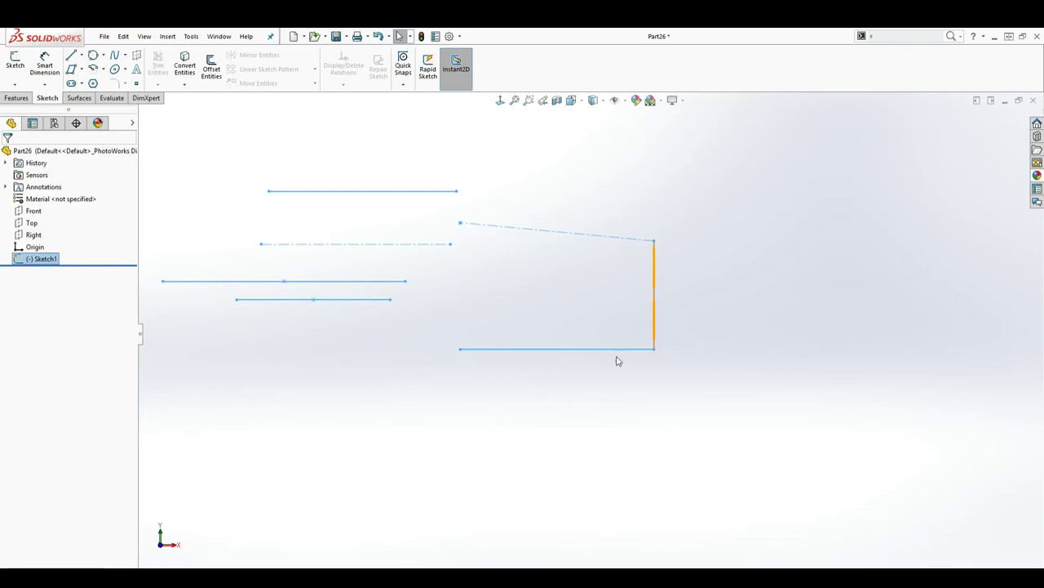
left_click(507, 327)
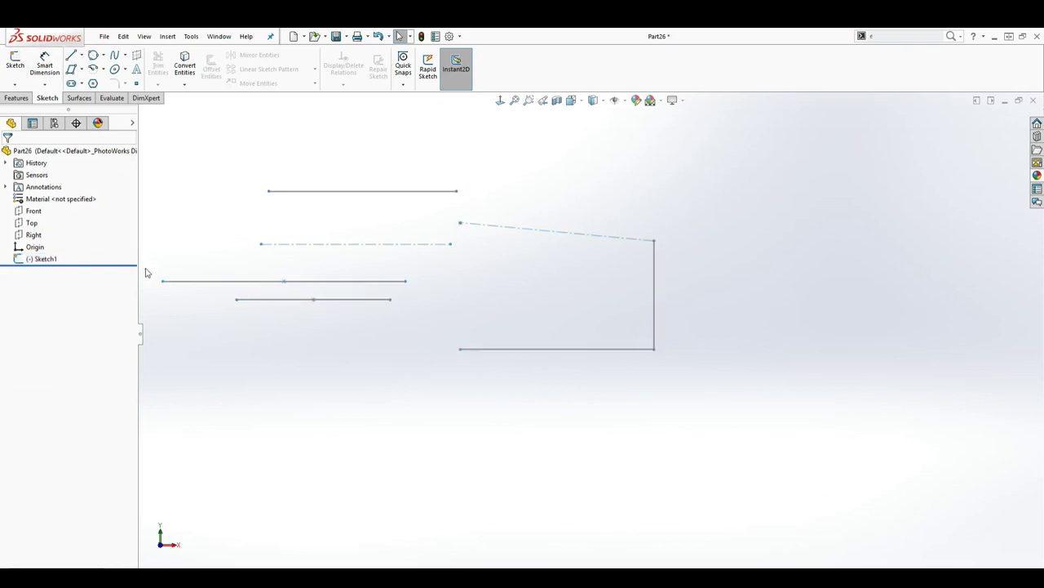
left_click(44, 259)
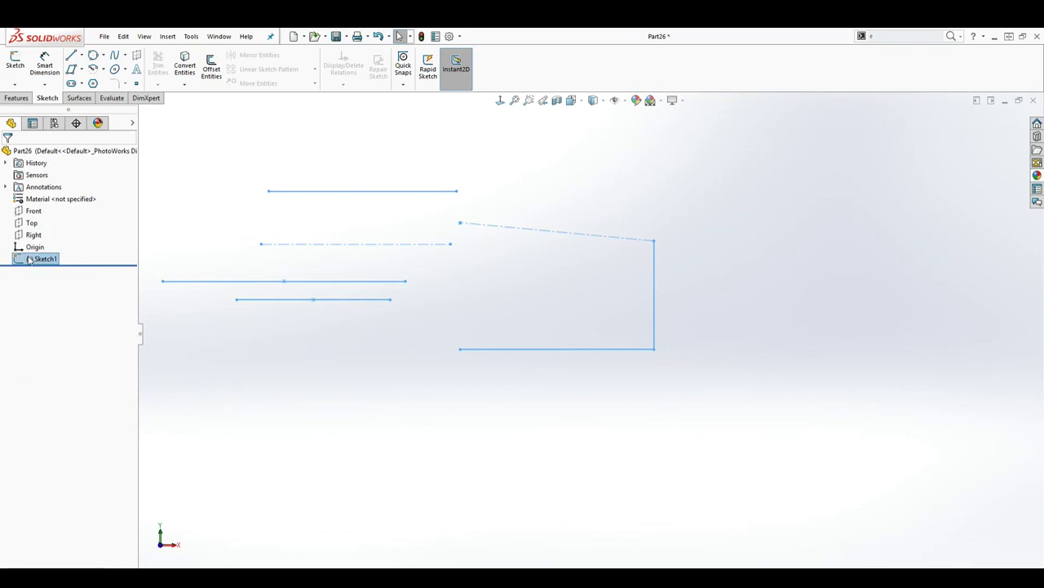
right_click(30, 260)
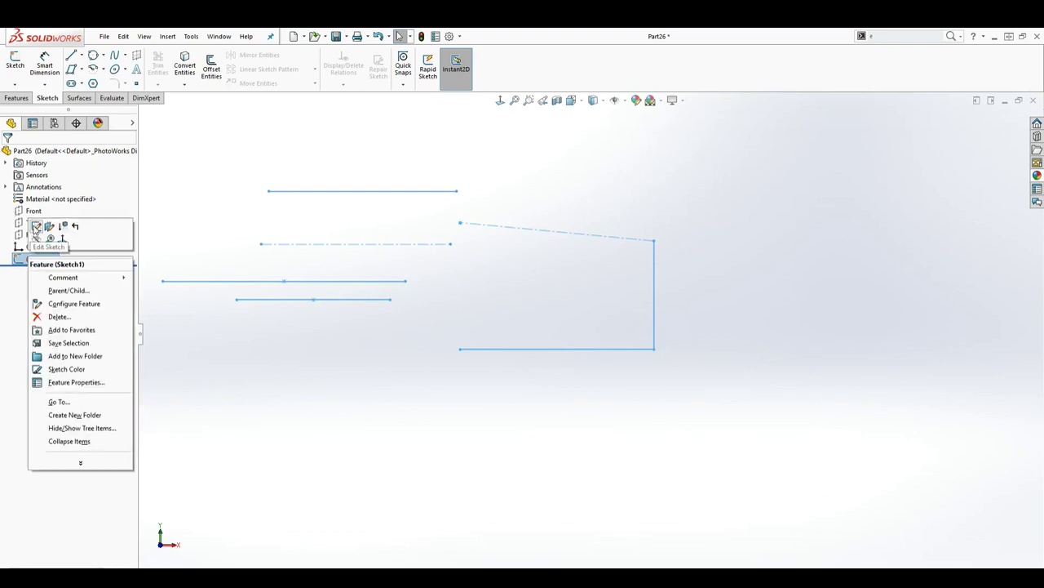
left_click(36, 229)
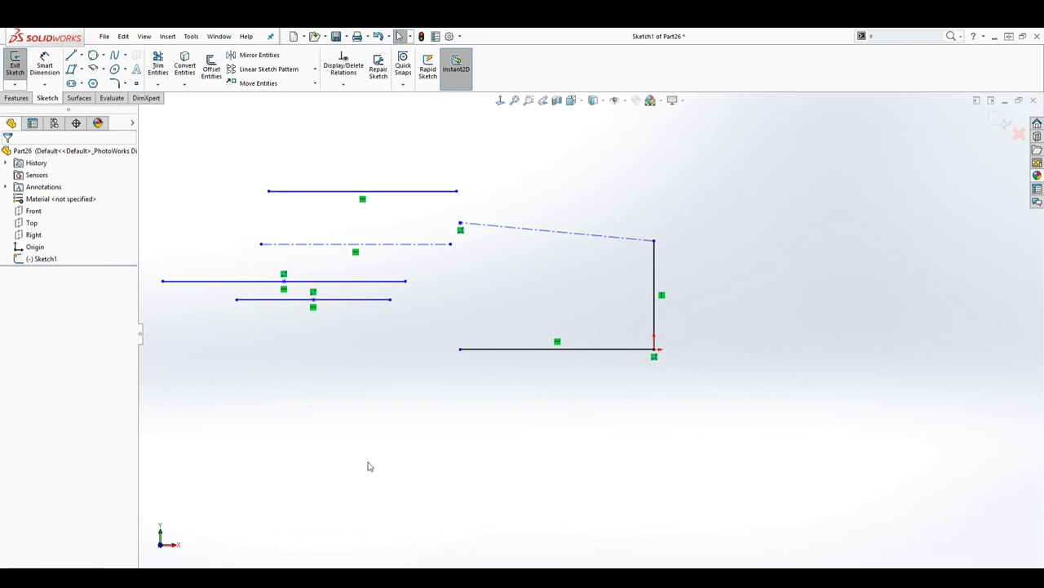
Step: Delete the four separate horizontal lines beside the profile, and exit the sketch discarding the changes
left_click_drag(367, 369, 217, 162)
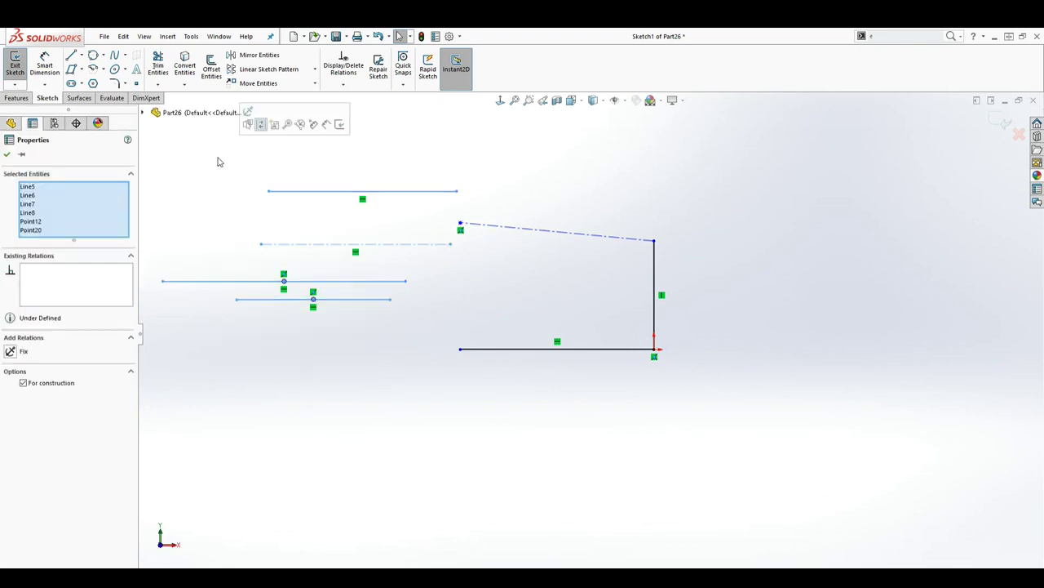
key("Delete")
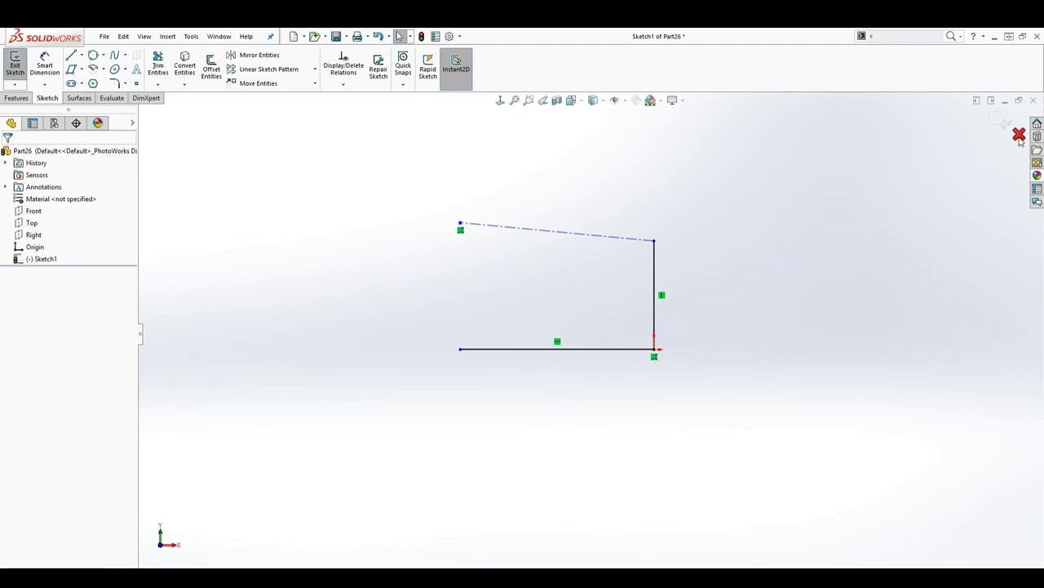
left_click(1019, 136)
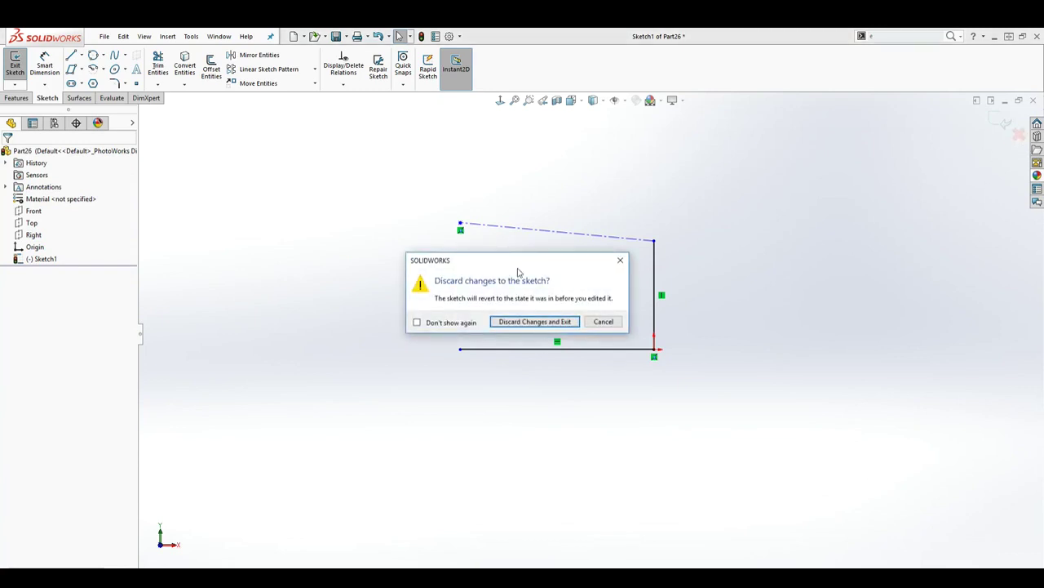
left_click(527, 322)
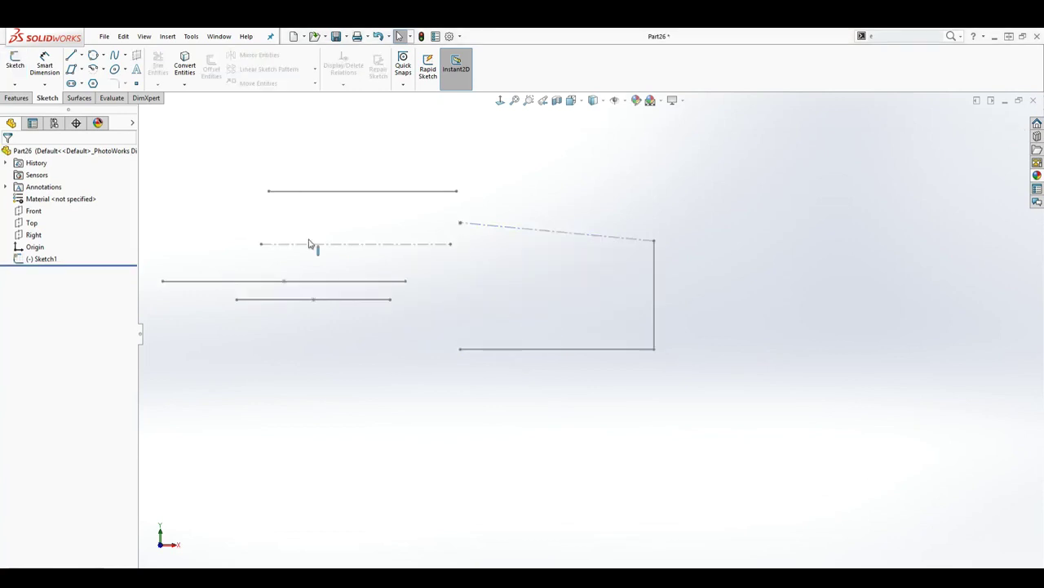
Step: Reopen Sketch1 for editing and delete the four separate horizontal lines beside the connected profile
left_click(413, 247)
right_click(42, 261)
left_click(53, 235)
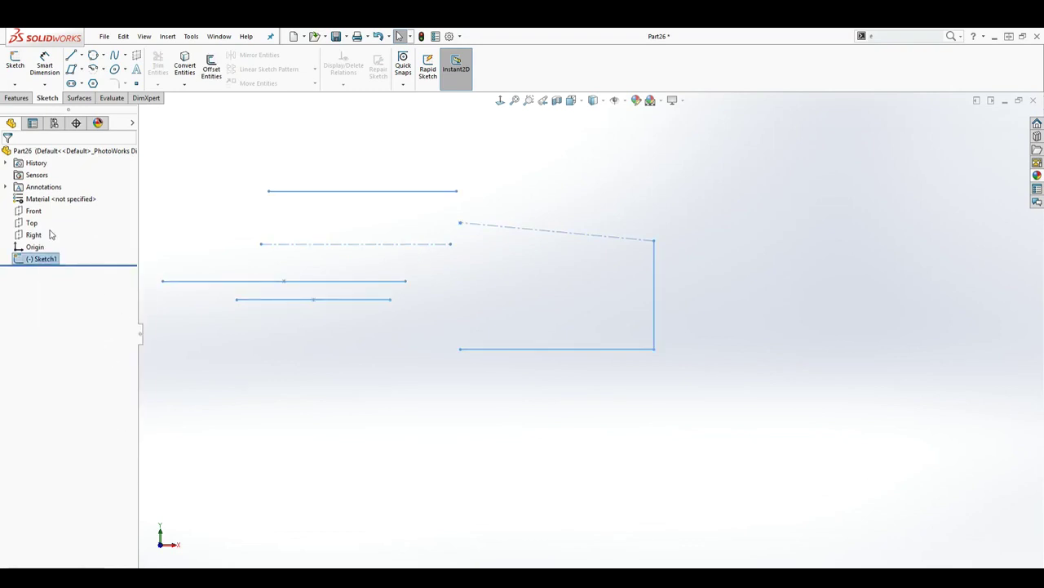
left_click_drag(347, 396, 218, 159)
key("Delete")
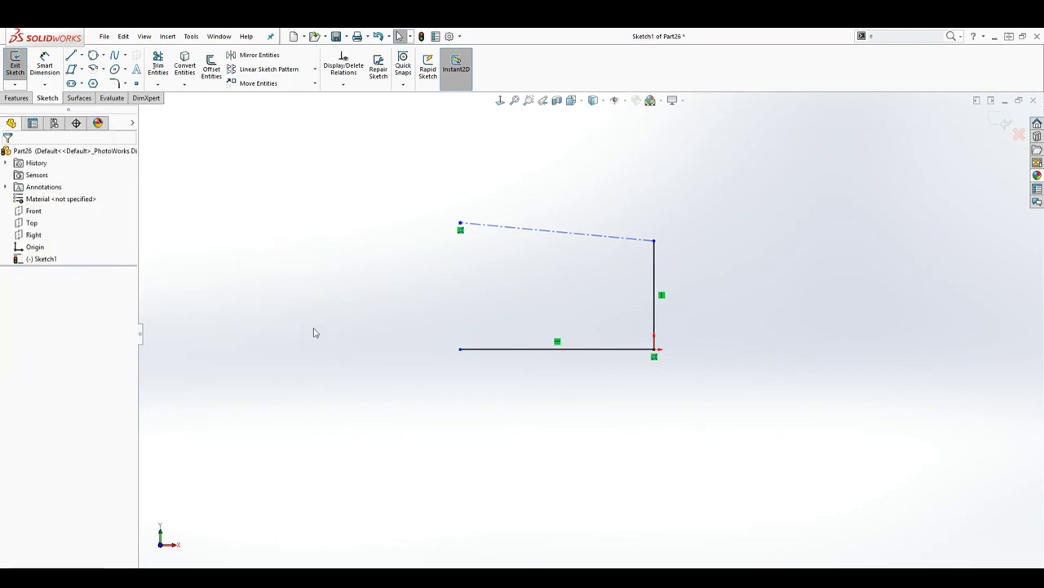
Step: Close the profile with a vertical solid line from the sloping centerline's free end to the base line's free end, and exit the sketch keeping the changes
left_click(71, 54)
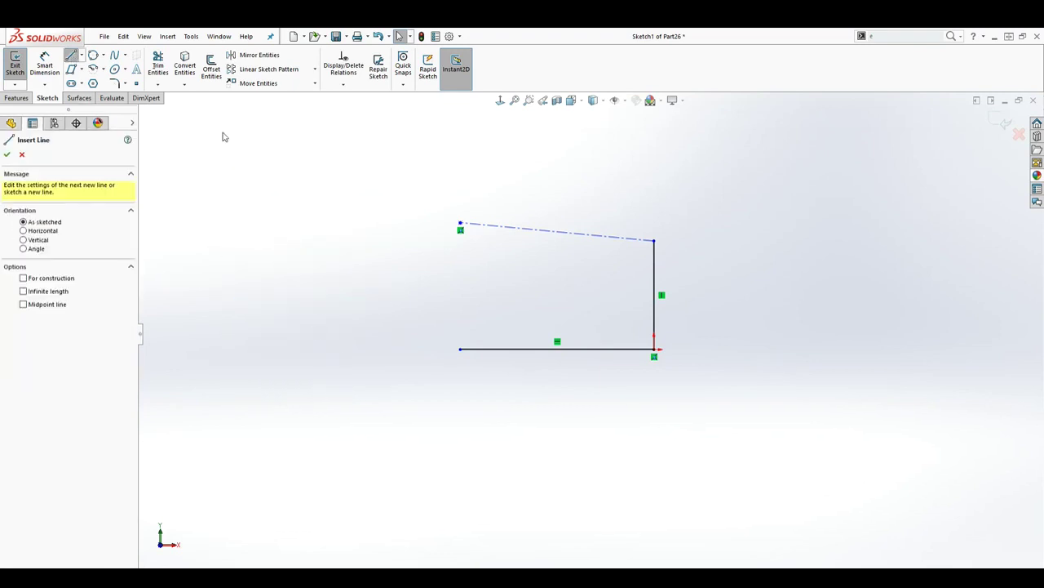
left_click(460, 223)
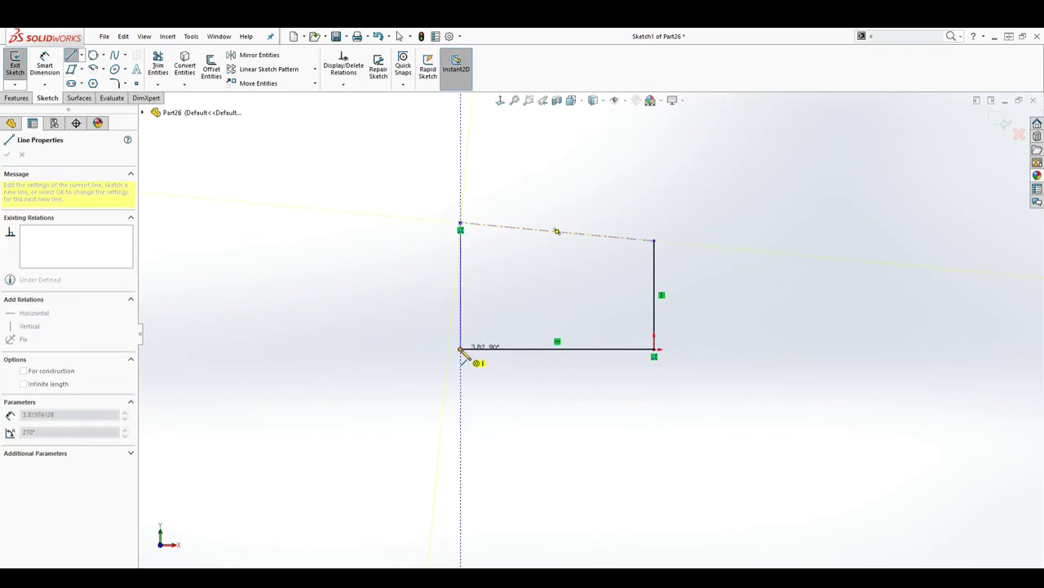
left_click(460, 349)
key("Escape")
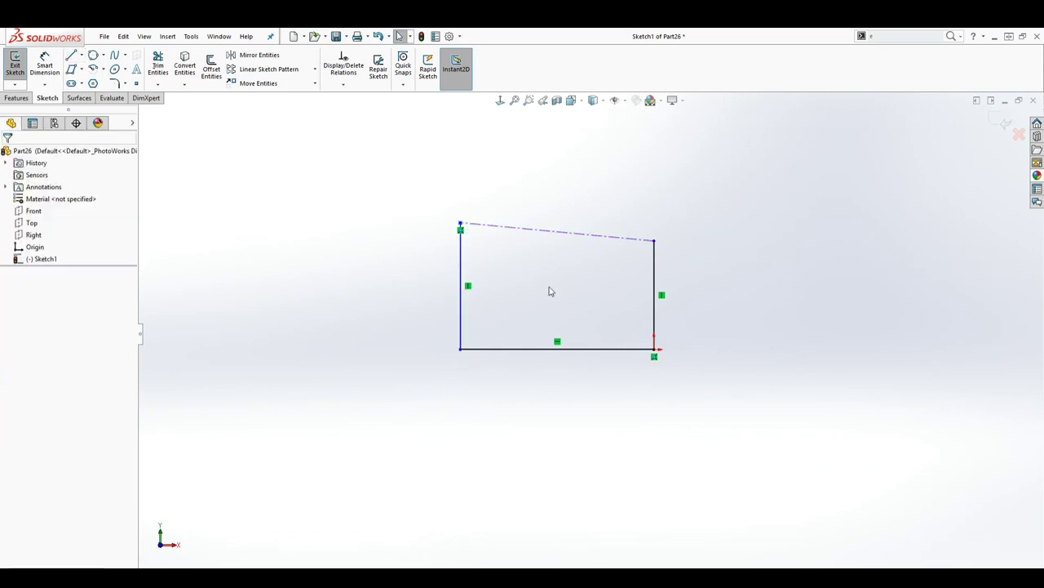
left_click(997, 119)
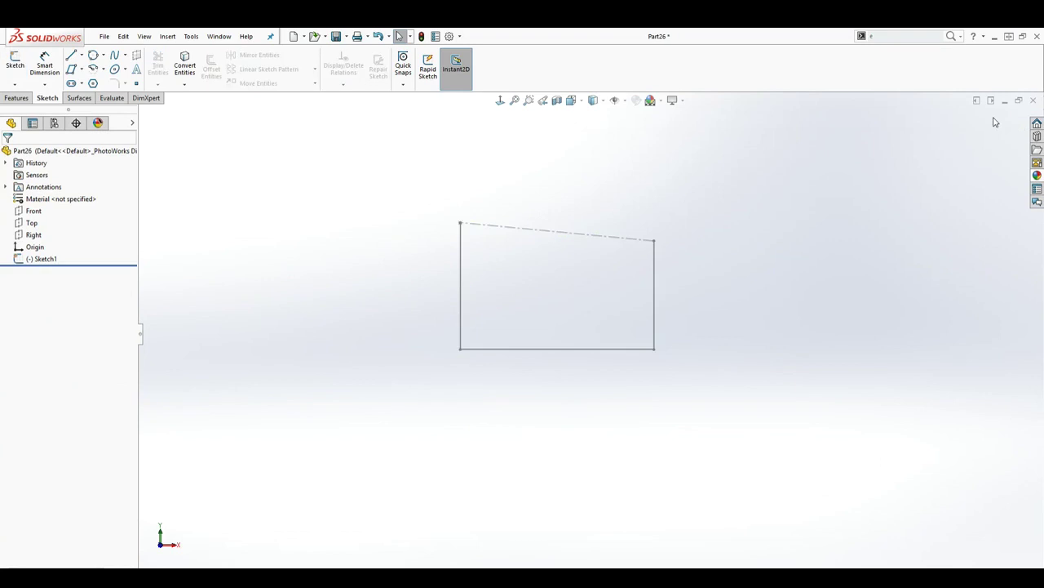